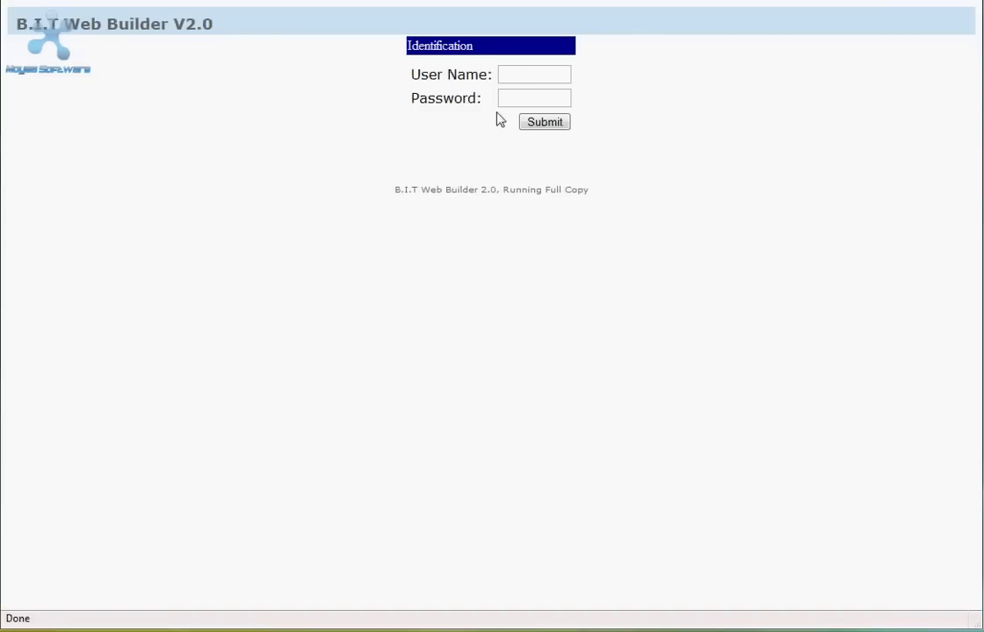
Sign in with the account user name and password to reach the welcome page.
{"action": "left_click", "coordinate": [510, 72]}
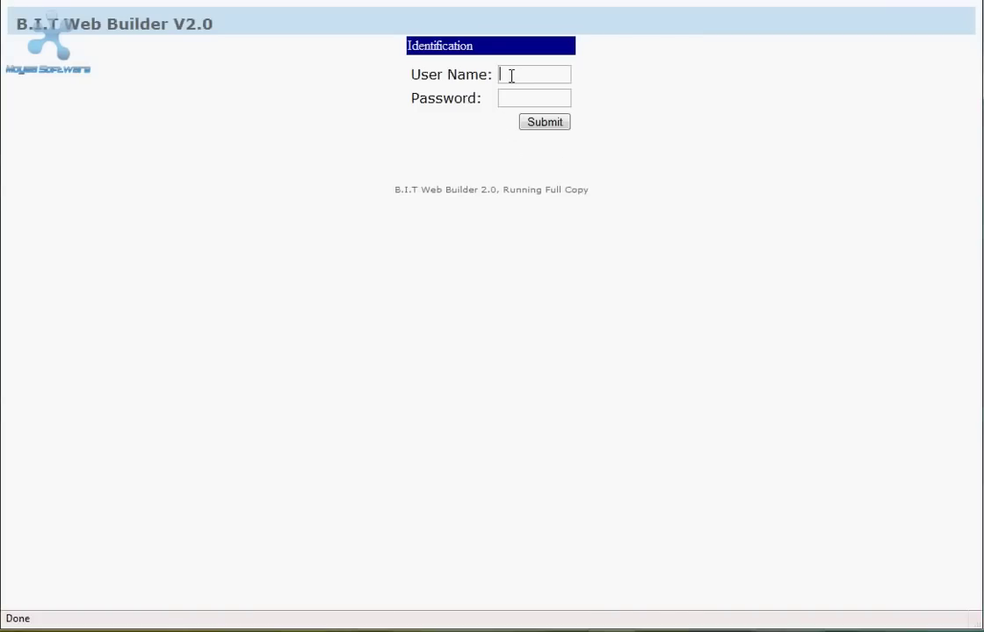
{"action": "type", "text": "temp252"}
{"action": "key", "text": "Tab"}
{"action": "type", "text": "****"}
{"action": "left_click", "coordinate": [540, 122]}
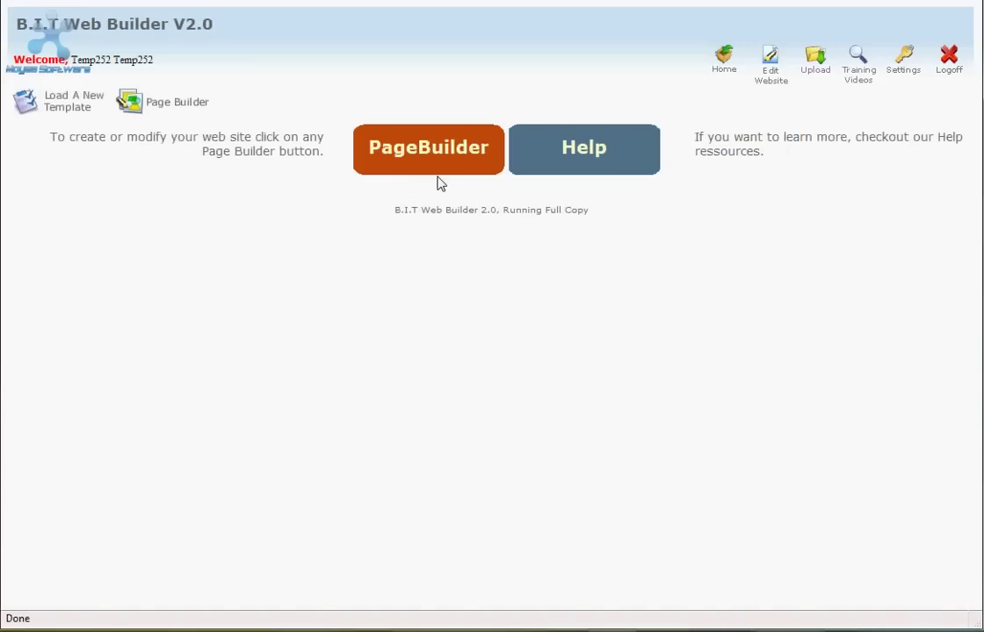
Open the PageBuilder and start editing the Sunshine Hotel Home (index) page.
{"action": "left_click", "coordinate": [441, 165]}
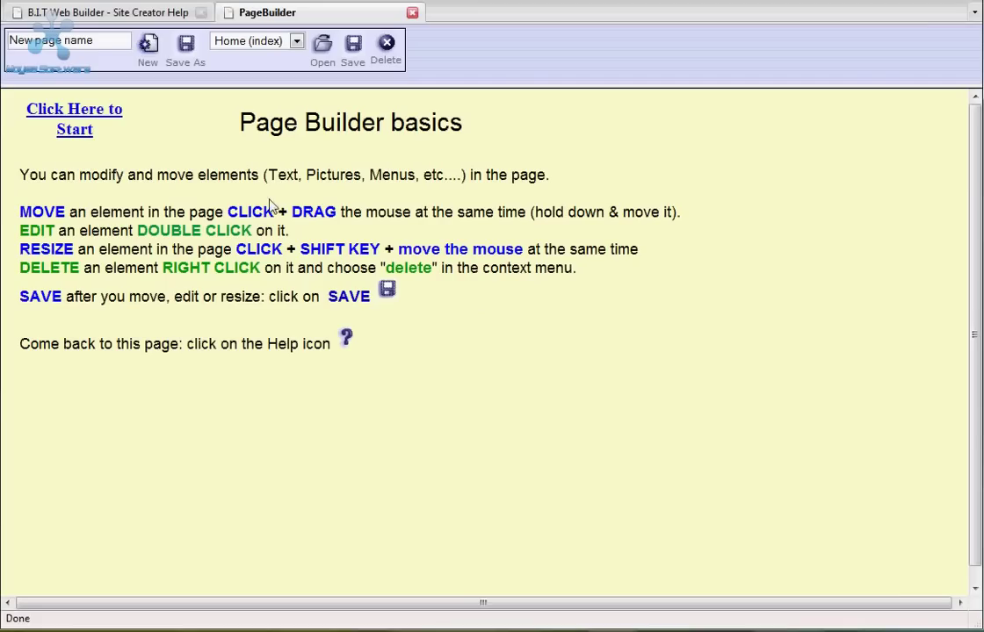
{"action": "left_click", "coordinate": [74, 121]}
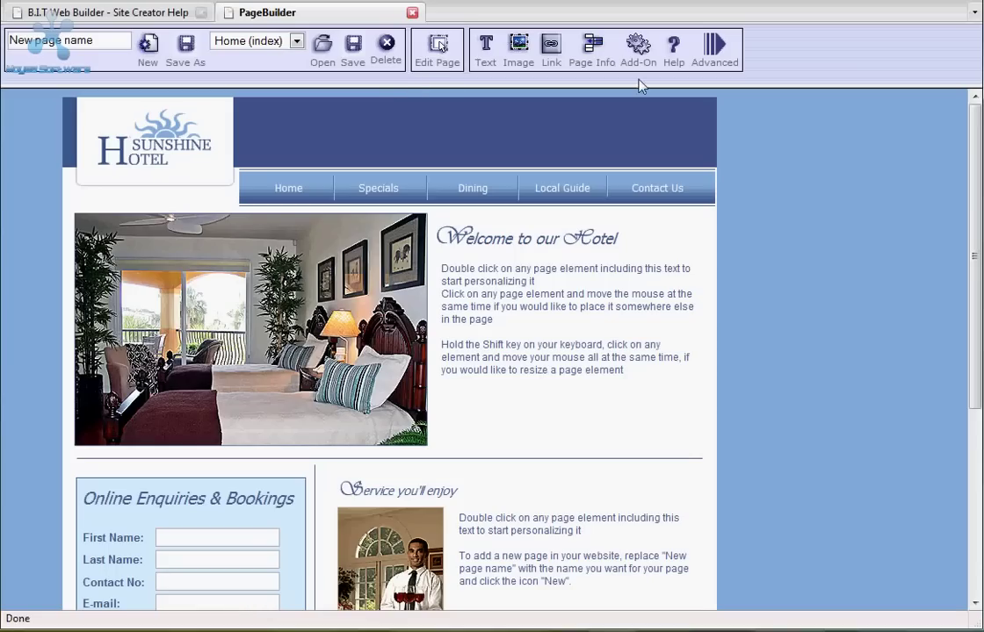
Switch the PageBuilder editor to Advanced mode.
{"action": "left_click", "coordinate": [715, 58]}
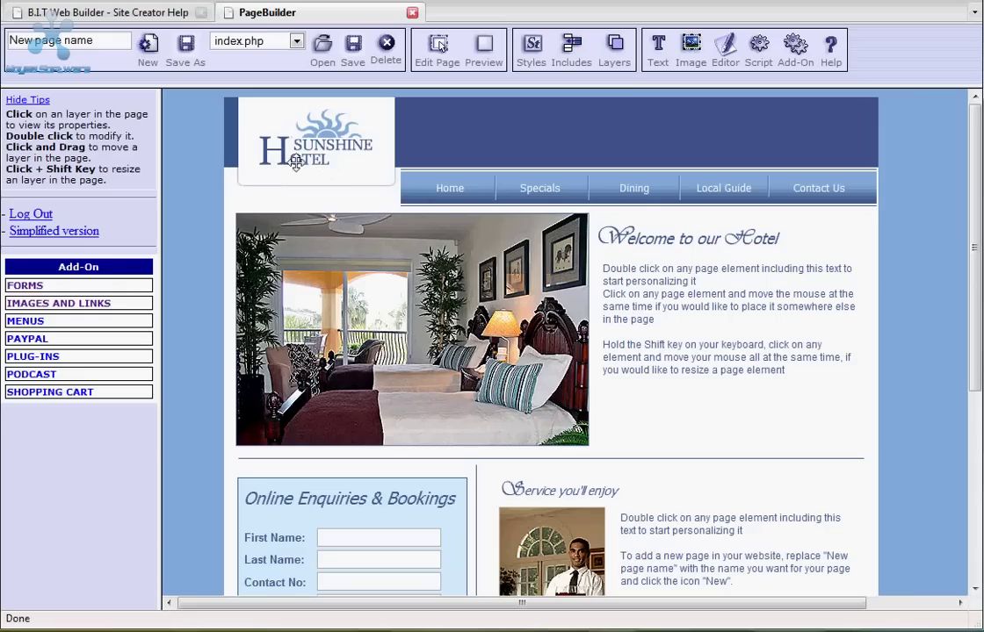
{"action": "right_click", "coordinate": [316, 139]}
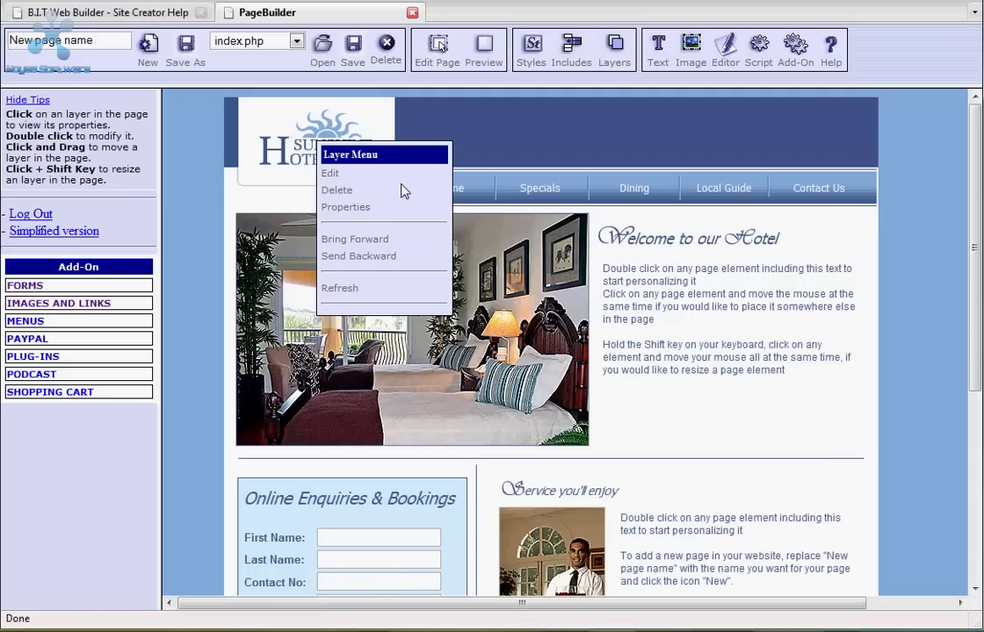
{"action": "left_click", "coordinate": [208, 188]}
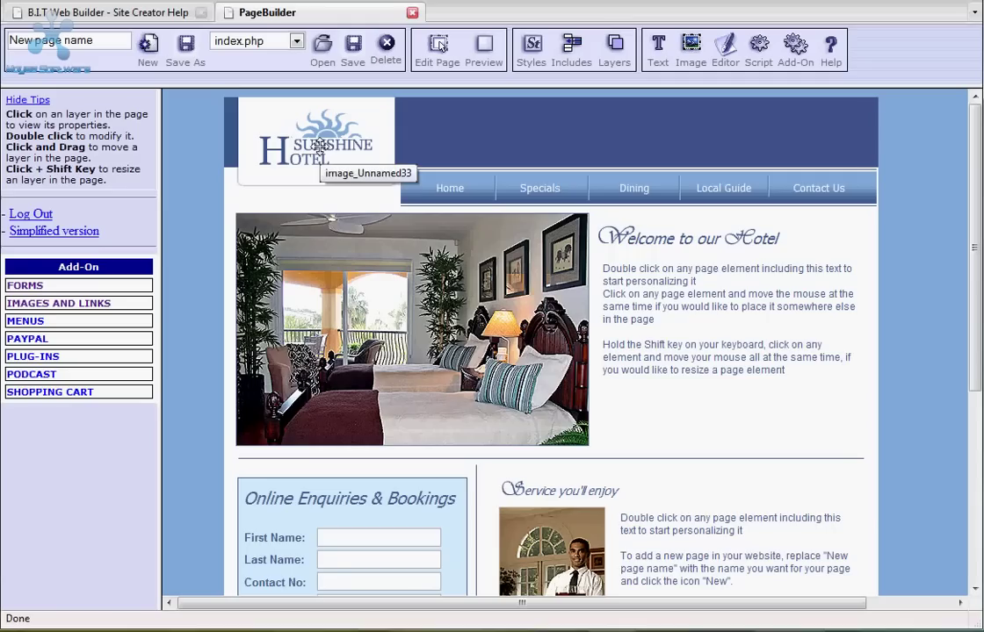
Drag the hotel logo from the header down to just below the Welcome text.
{"action": "left_click_drag", "start_coordinate": [321, 145], "coordinate": [736, 428]}
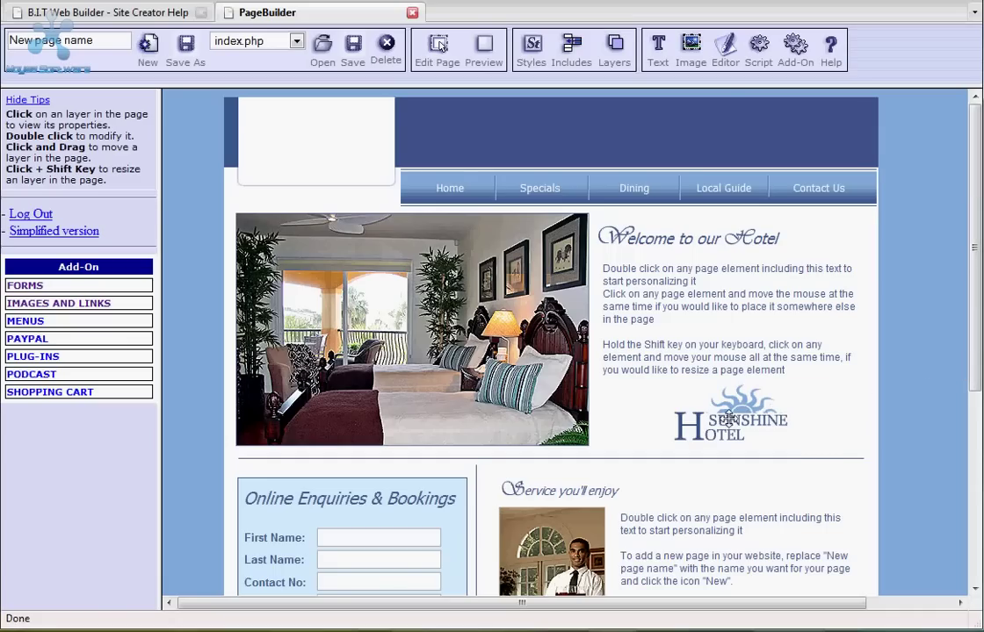
Delete the old Sunshine Hotel logo layer from the welcome section and confirm.
{"action": "right_click", "coordinate": [729, 419]}
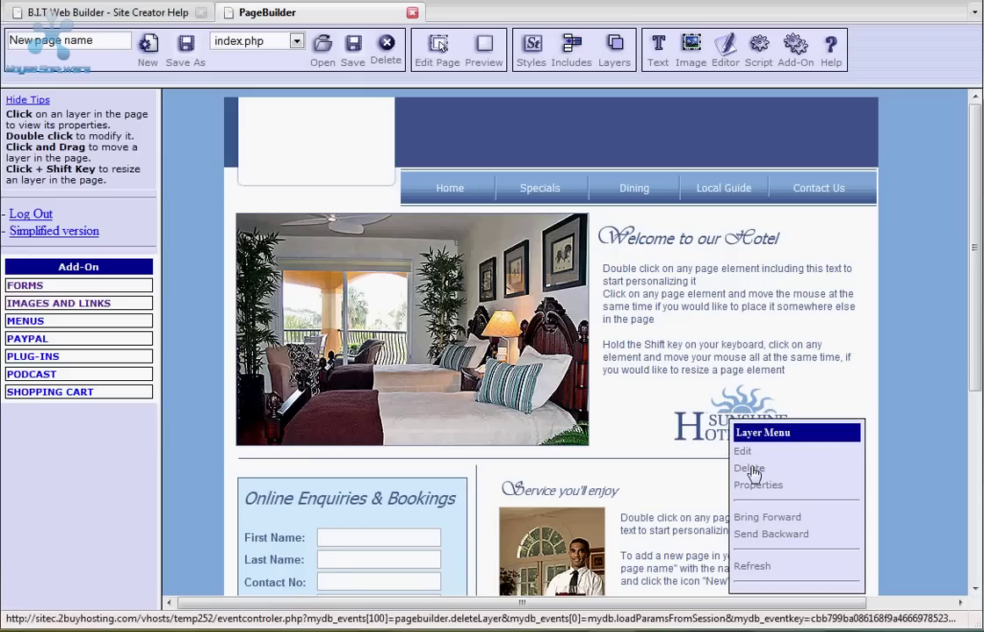
{"action": "left_click", "coordinate": [749, 469]}
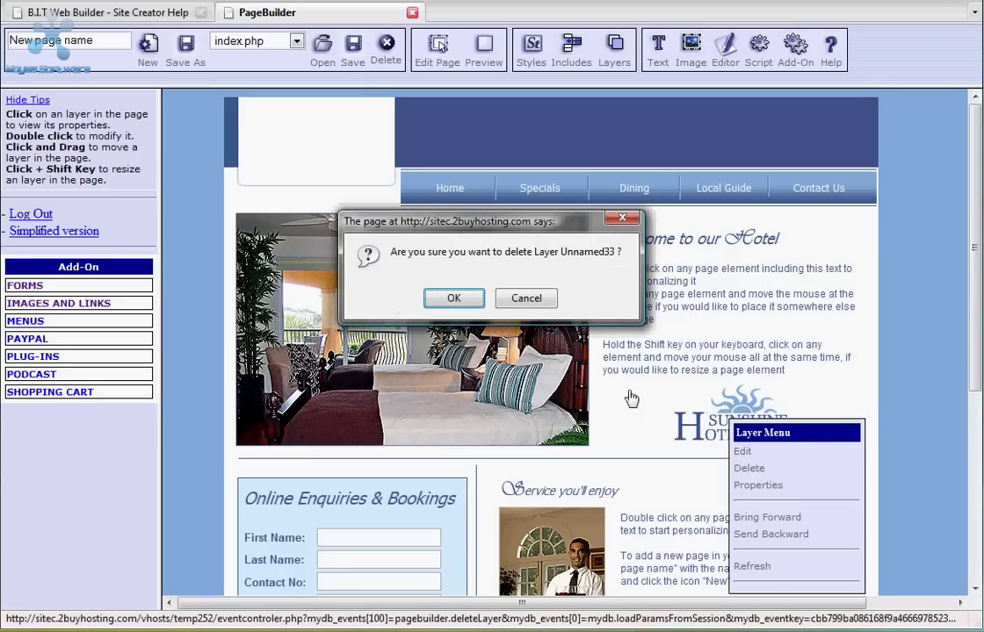
{"action": "left_click", "coordinate": [465, 299]}
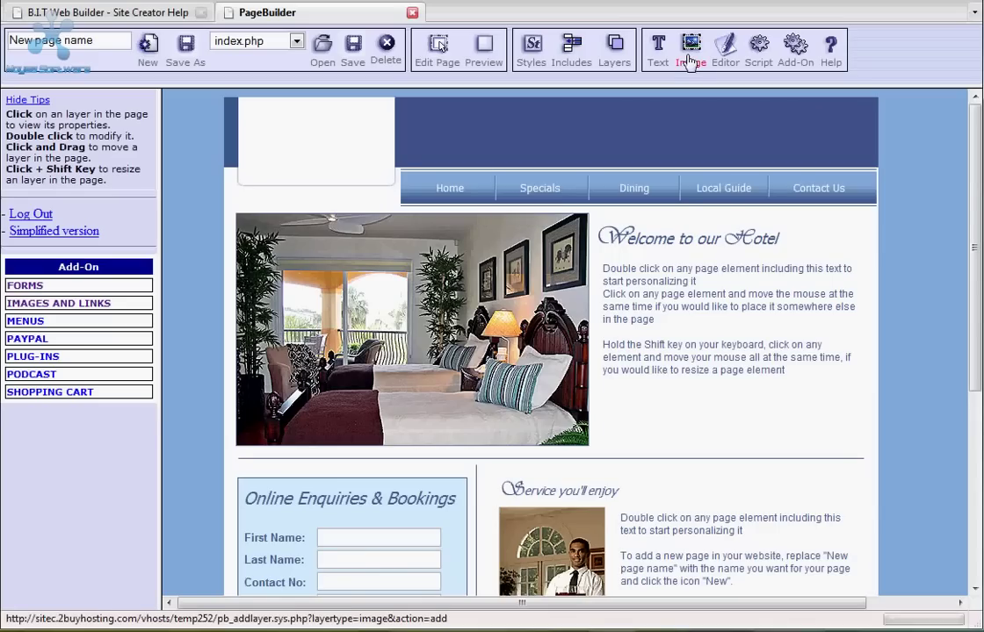
Start a new Image layer, browse the library files like H-title.jpg and logo.gif, then choose Upload.
{"action": "left_click", "coordinate": [692, 53]}
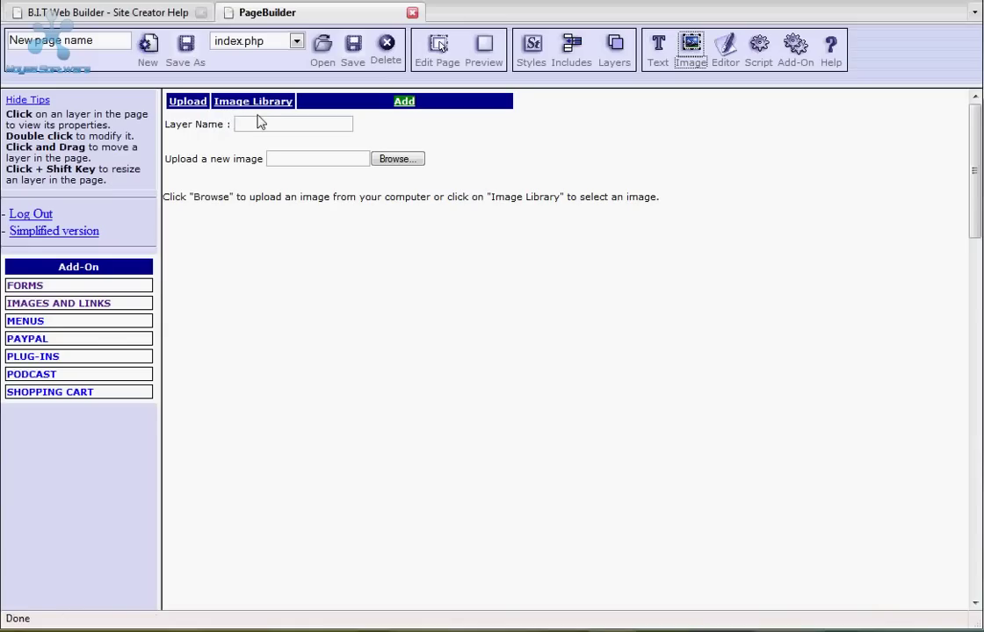
{"action": "left_click", "coordinate": [253, 105]}
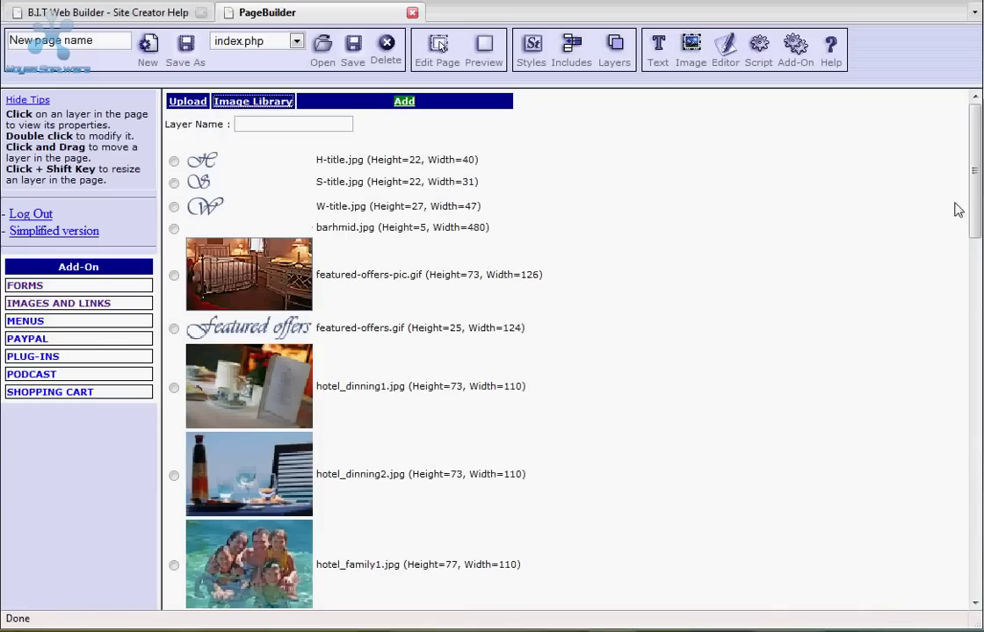
{"action": "mouse_move", "coordinate": [973, 184]}
{"action": "left_mouse_down"}
{"action": "mouse_move", "coordinate": [975, 276]}
{"action": "mouse_move", "coordinate": [966, 178]}
{"action": "left_mouse_up"}
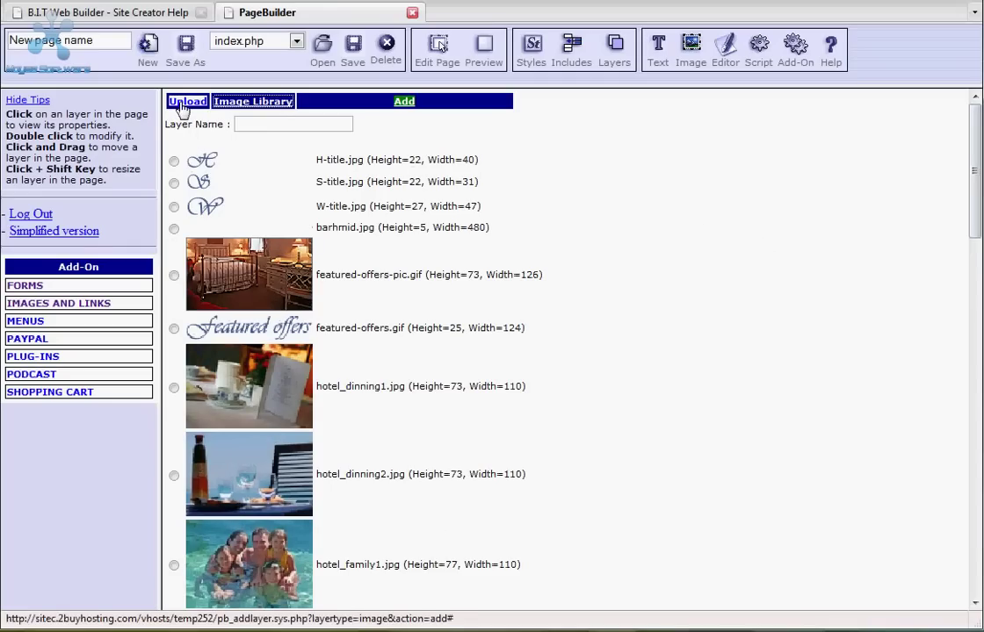
{"action": "left_click", "coordinate": [182, 105]}
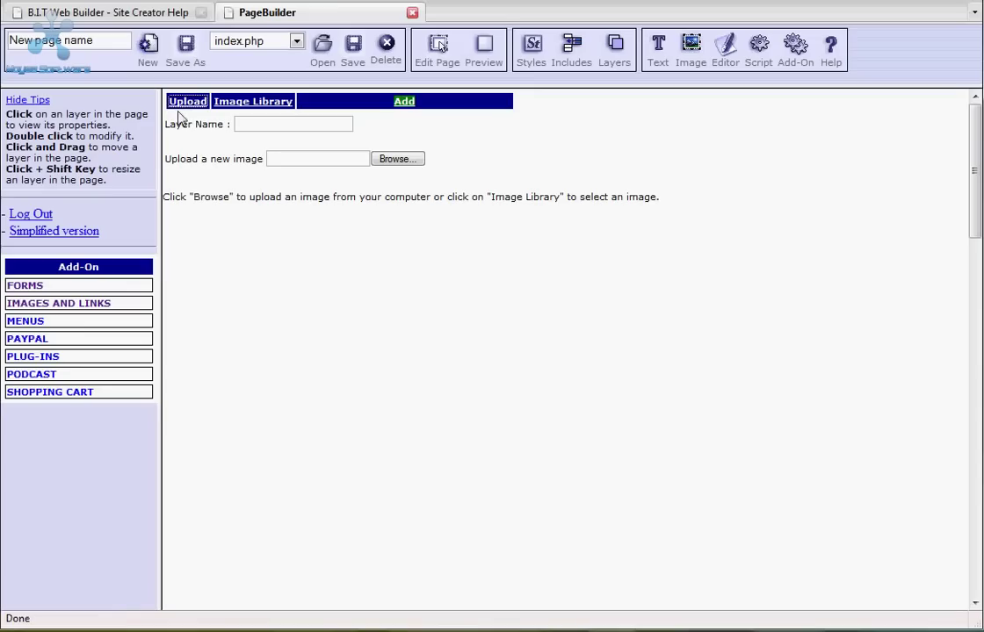
Upload the logoimage1 file from the computer as a new image layer.
{"action": "left_click", "coordinate": [399, 162]}
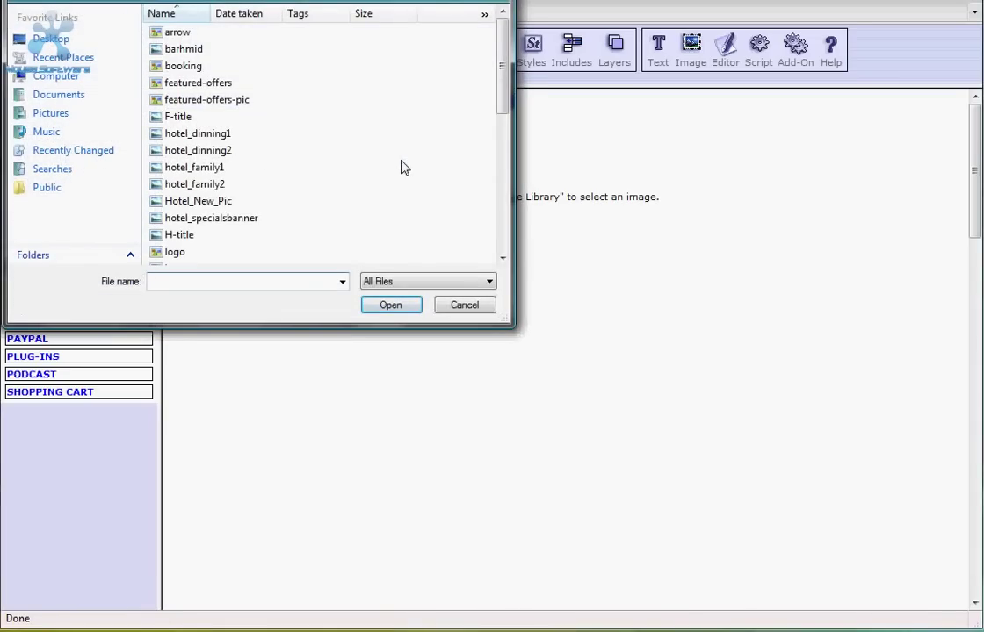
{"action": "left_click_drag", "start_coordinate": [500, 70], "coordinate": [501, 104]}
{"action": "left_click", "coordinate": [212, 195]}
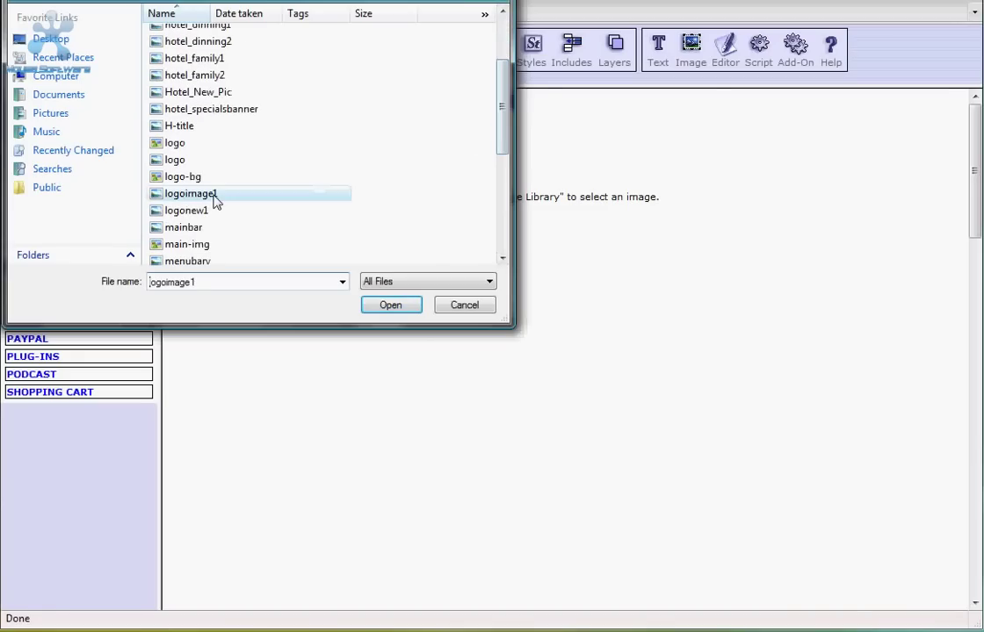
{"action": "left_click", "coordinate": [384, 305]}
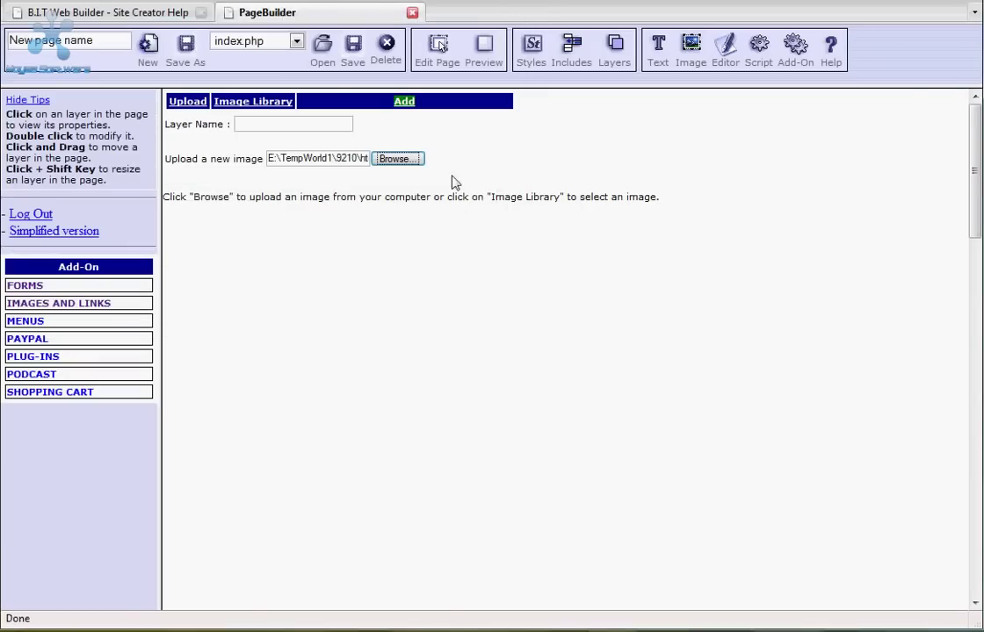
{"action": "left_click", "coordinate": [403, 102]}
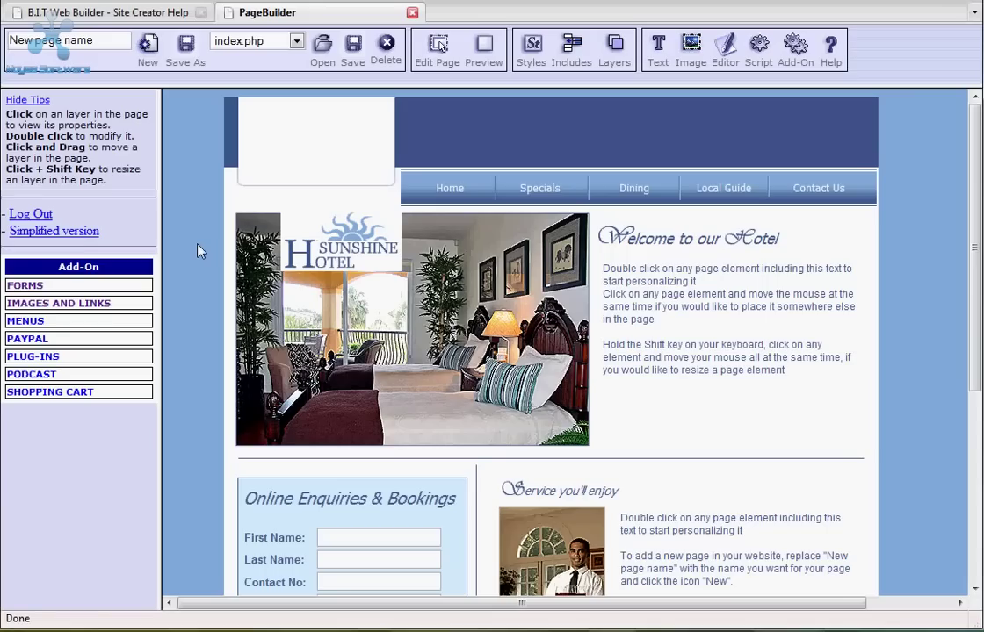
Move the uploaded logo off the room photo into the white header box and enlarge it.
{"action": "left_click_drag", "start_coordinate": [322, 229], "coordinate": [328, 268]}
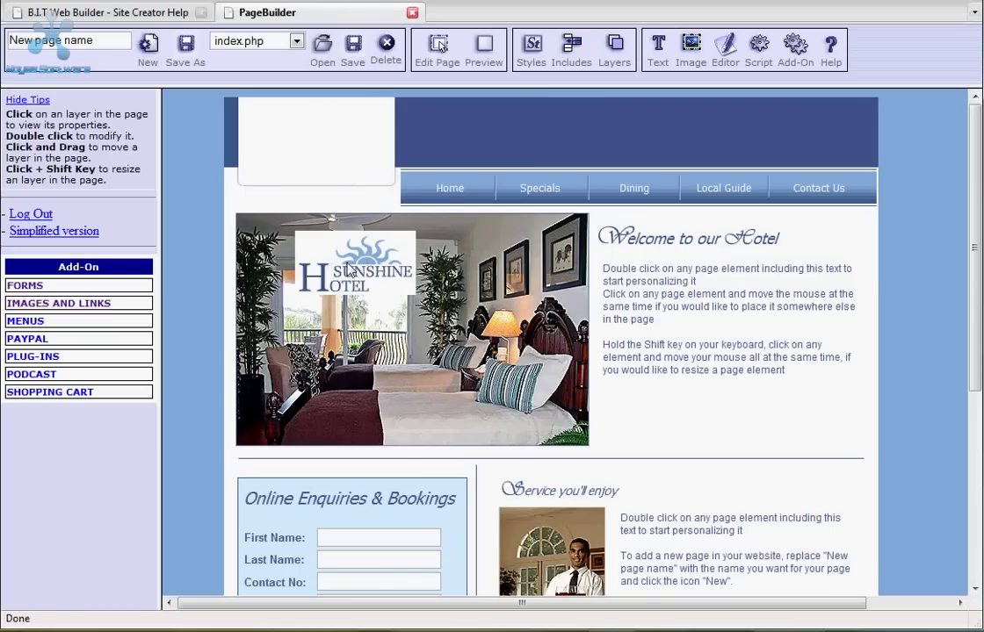
{"action": "left_click_drag", "start_coordinate": [350, 269], "coordinate": [306, 142]}
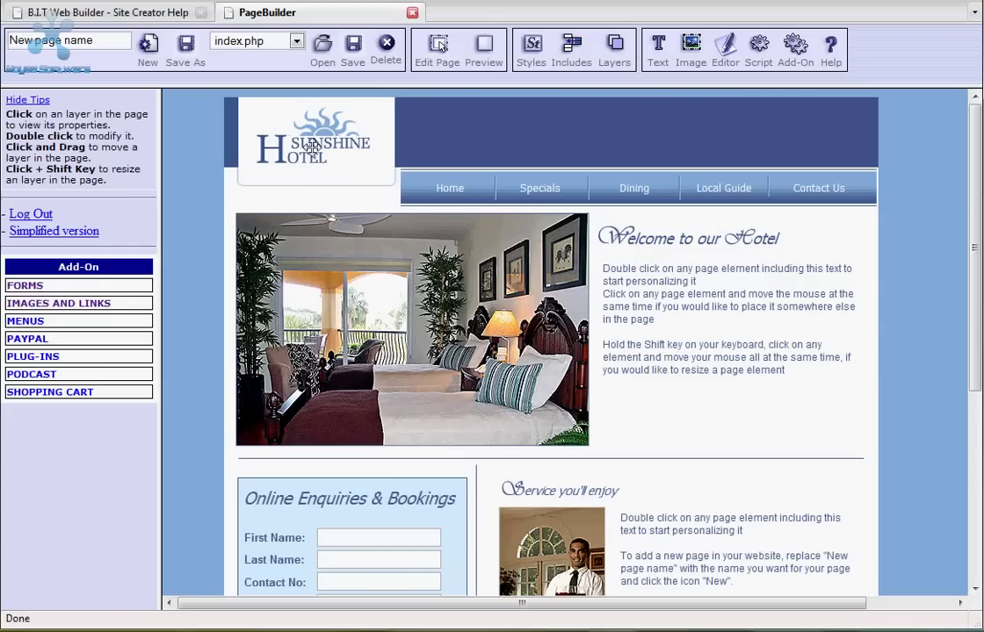
{"action": "mouse_move", "coordinate": [312, 148]}
{"action": "left_mouse_down"}
{"action": "mouse_move", "coordinate": [386, 207]}
{"action": "mouse_move", "coordinate": [283, 121]}
{"action": "mouse_move", "coordinate": [406, 213]}
{"action": "mouse_move", "coordinate": [303, 125]}
{"action": "mouse_move", "coordinate": [315, 133]}
{"action": "left_mouse_up"}
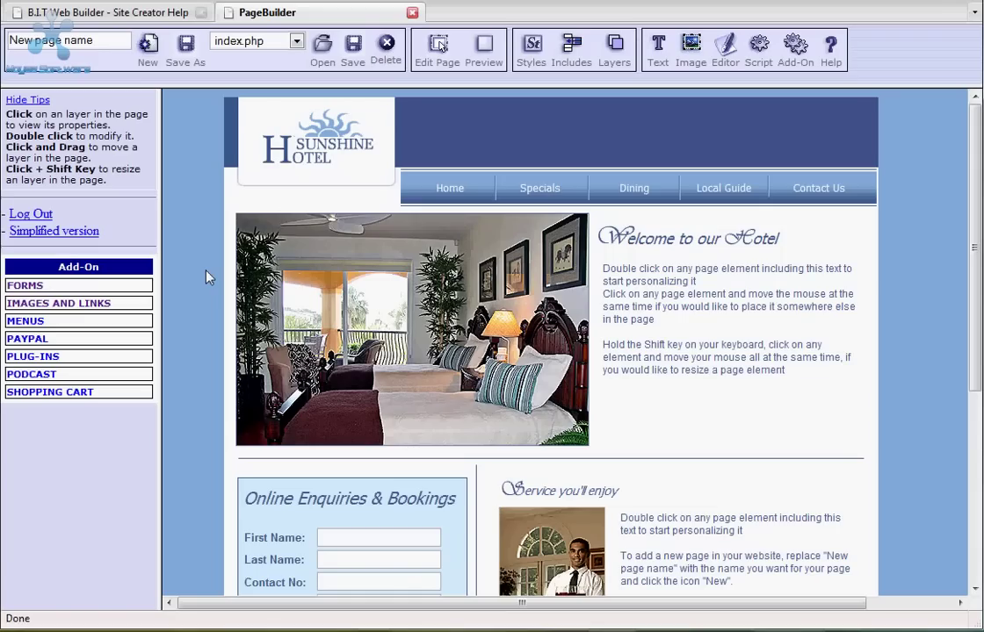
Delete the bedroom photo layer beside the welcome text and confirm the deletion.
{"action": "left_click", "coordinate": [390, 288]}
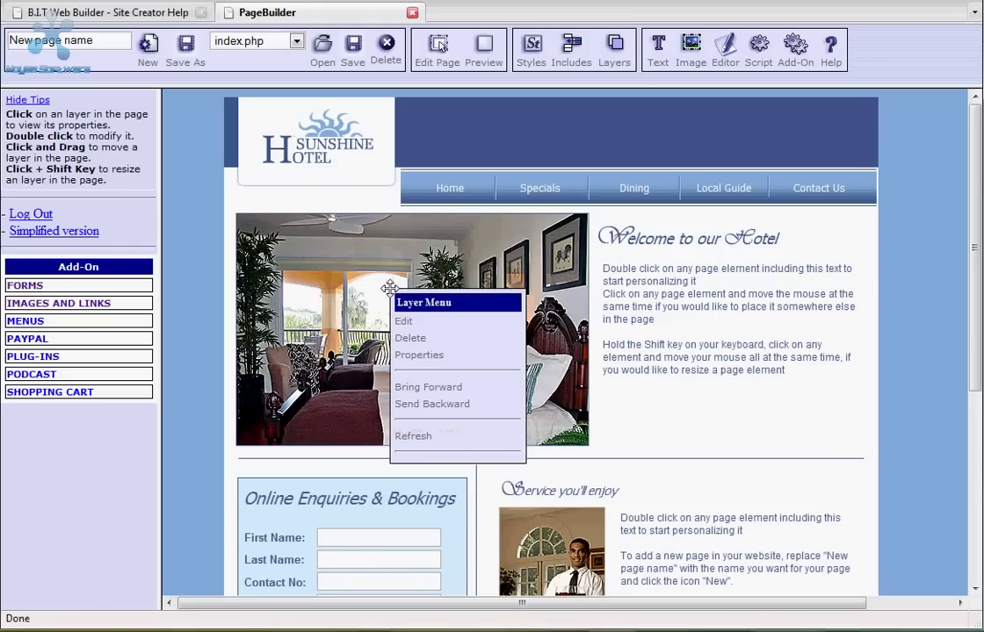
{"action": "left_click", "coordinate": [417, 343]}
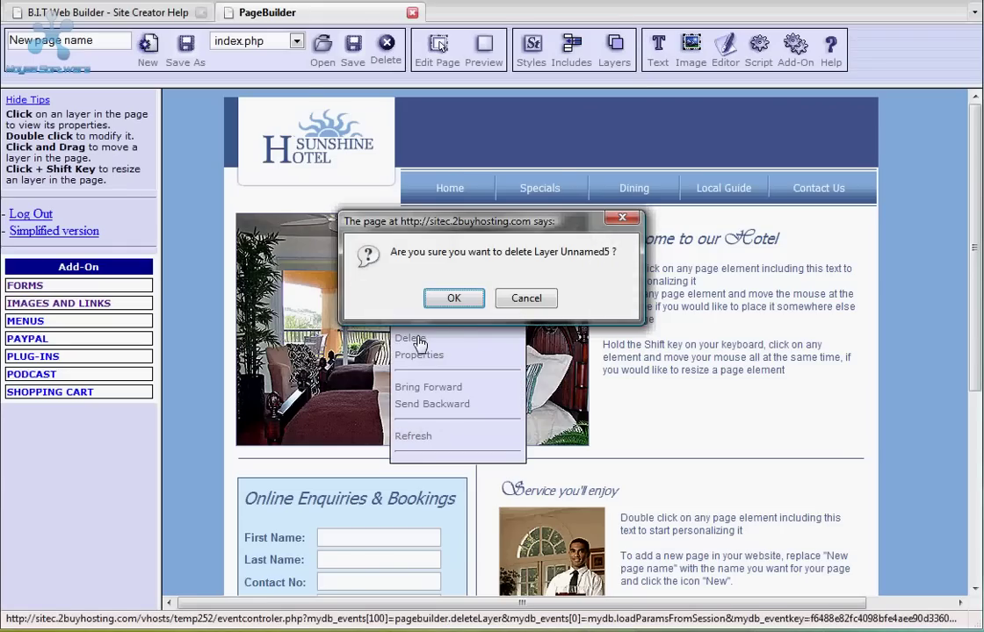
{"action": "left_click", "coordinate": [453, 298]}
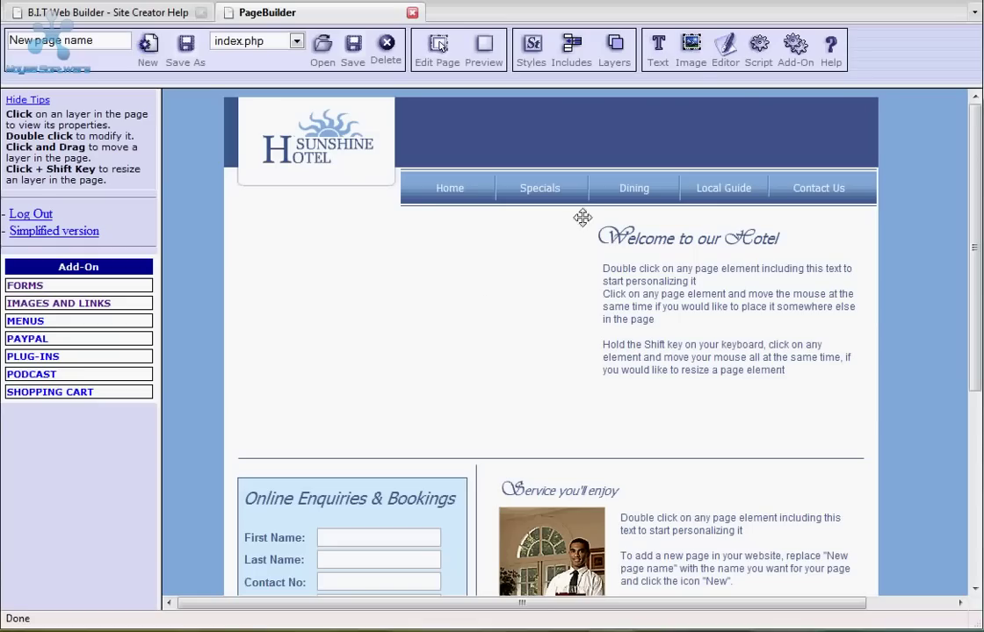
Upload Hotel_New_Pic as a new image layer, creating image_Unnamed53 on the page.
{"action": "left_click", "coordinate": [693, 63]}
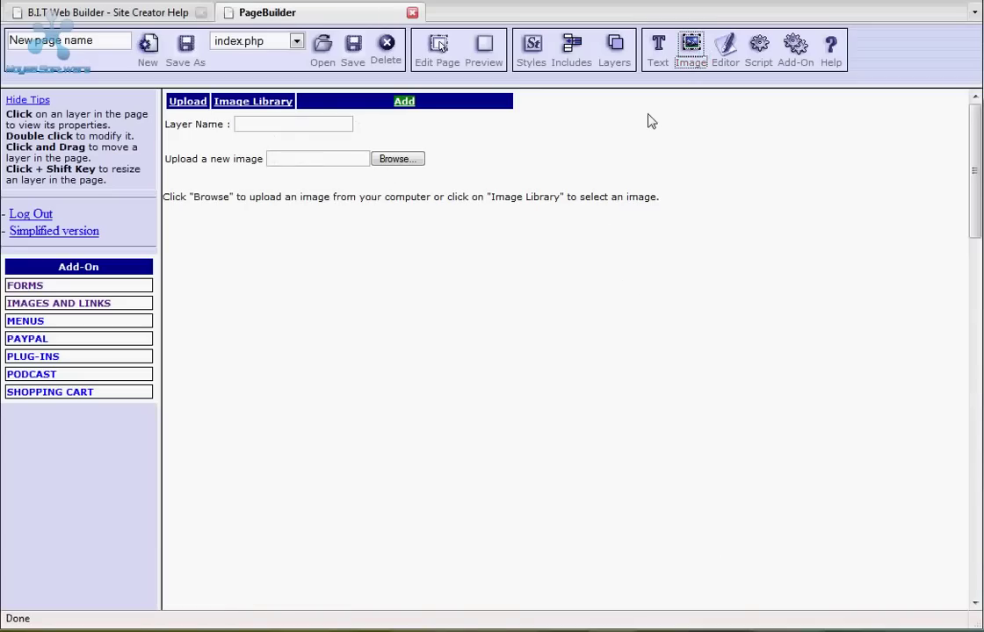
{"action": "left_click", "coordinate": [418, 160]}
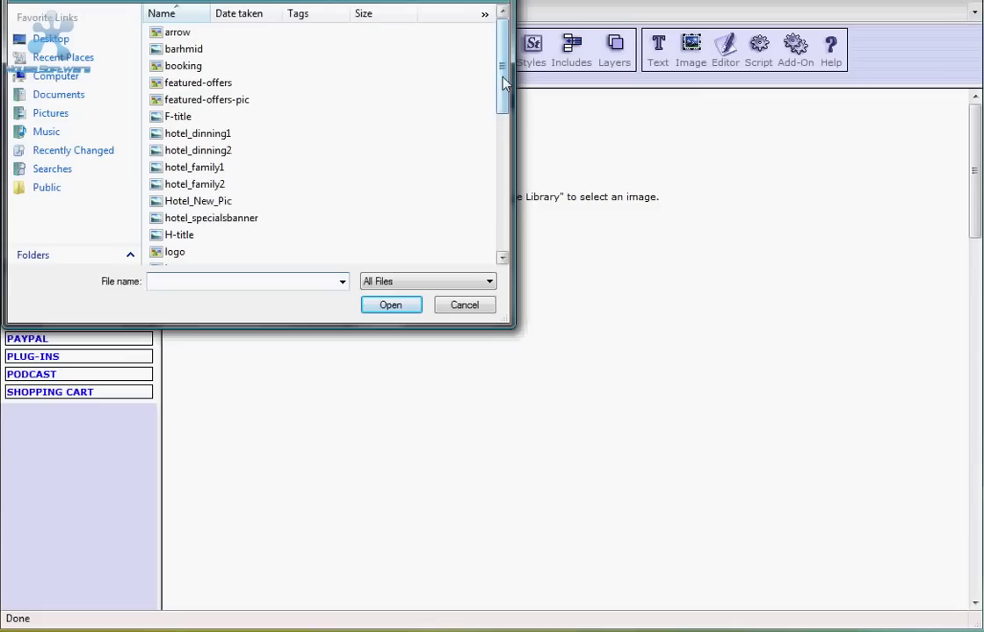
{"action": "mouse_move", "coordinate": [502, 76]}
{"action": "left_mouse_down"}
{"action": "mouse_move", "coordinate": [506, 213]}
{"action": "mouse_move", "coordinate": [499, 69]}
{"action": "left_mouse_up"}
{"action": "left_click", "coordinate": [198, 201]}
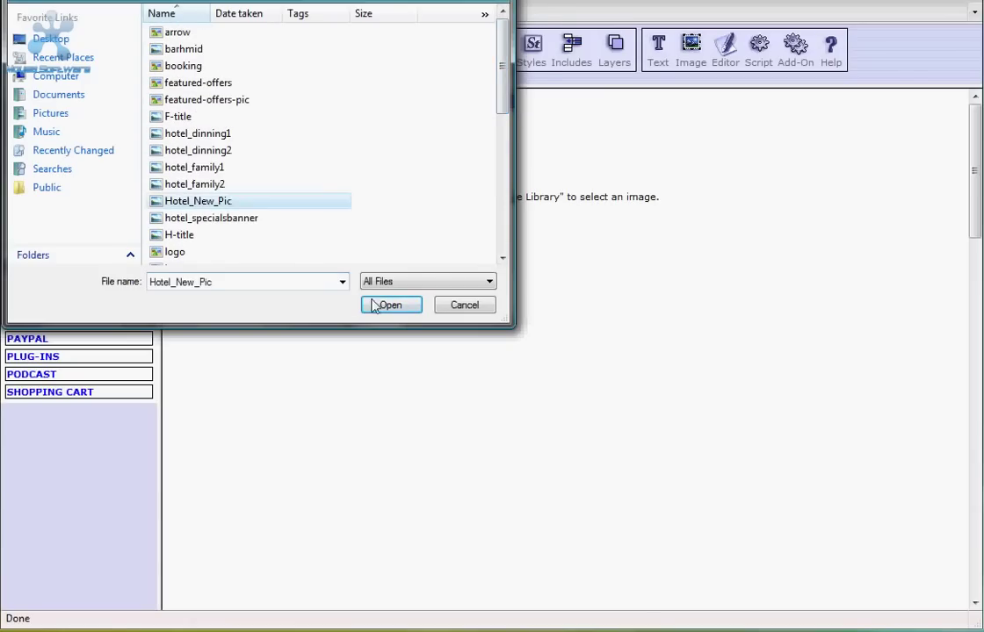
{"action": "left_click", "coordinate": [384, 305]}
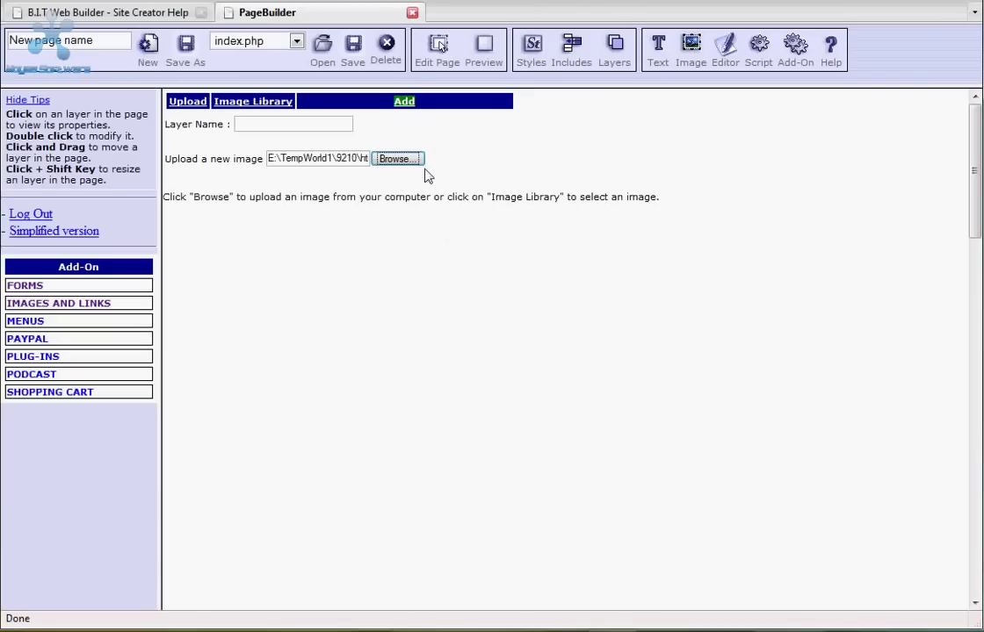
{"action": "left_click", "coordinate": [403, 103]}
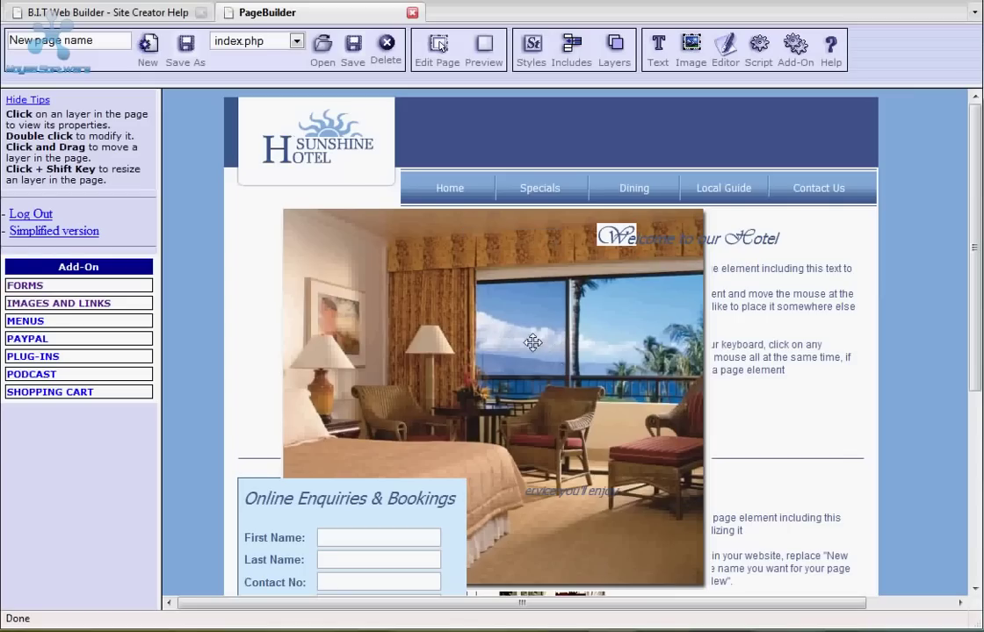
Shrink the new ocean-view room photo and position it left of the welcome text.
{"action": "left_click_drag", "start_coordinate": [529, 340], "coordinate": [487, 347]}
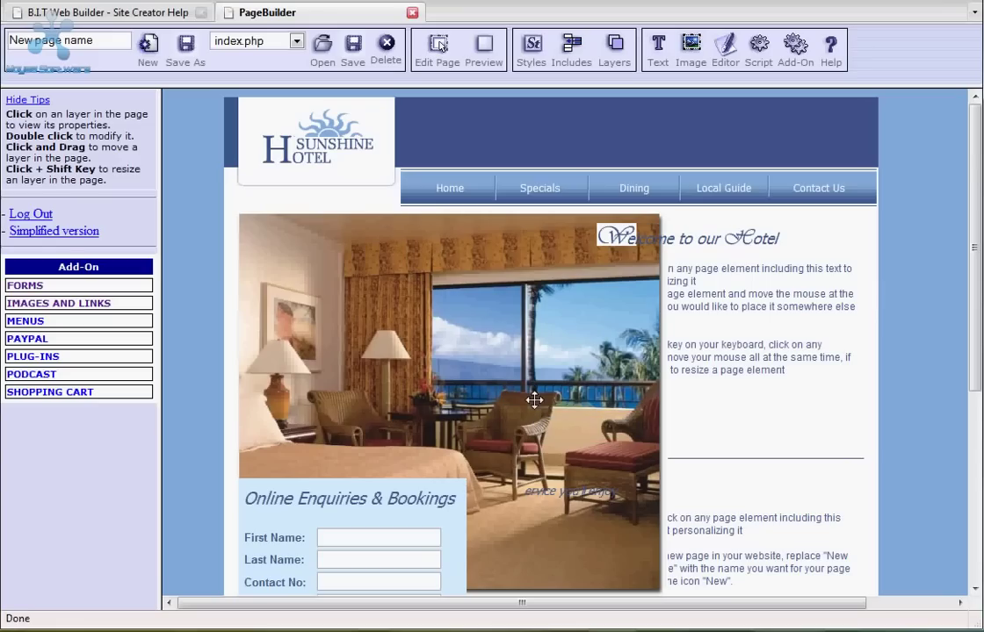
{"action": "left_click_drag", "start_coordinate": [534, 400], "coordinate": [373, 230]}
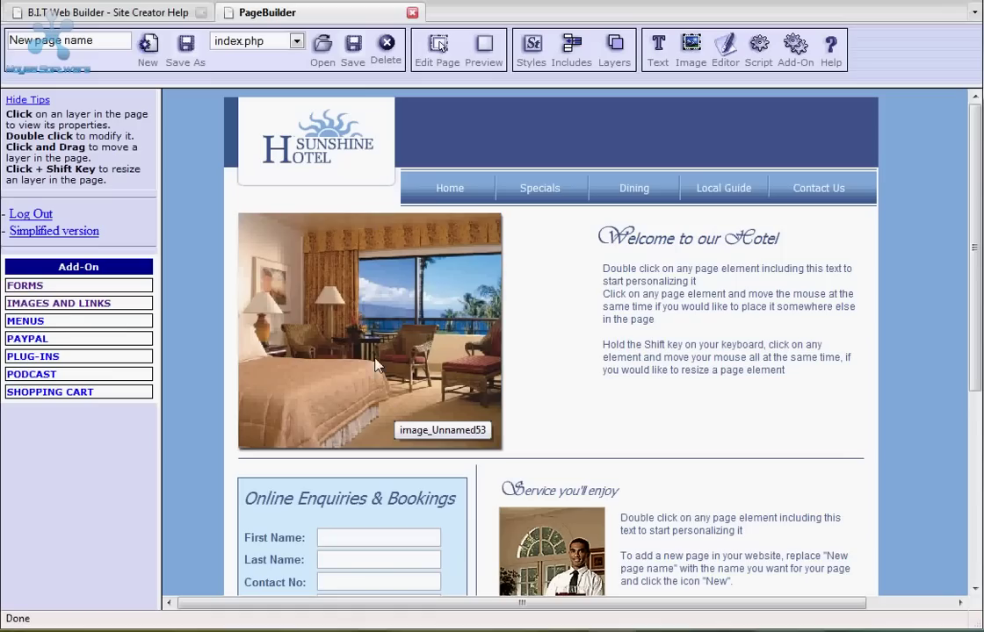
{"action": "left_click_drag", "start_coordinate": [373, 336], "coordinate": [403, 337]}
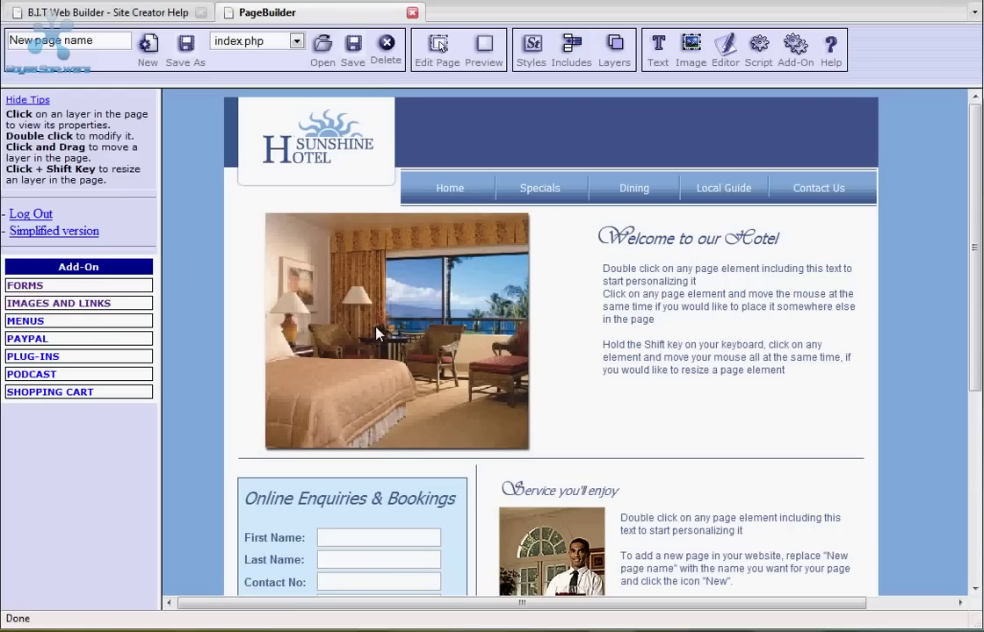
{"action": "left_click_drag", "start_coordinate": [376, 334], "coordinate": [409, 333]}
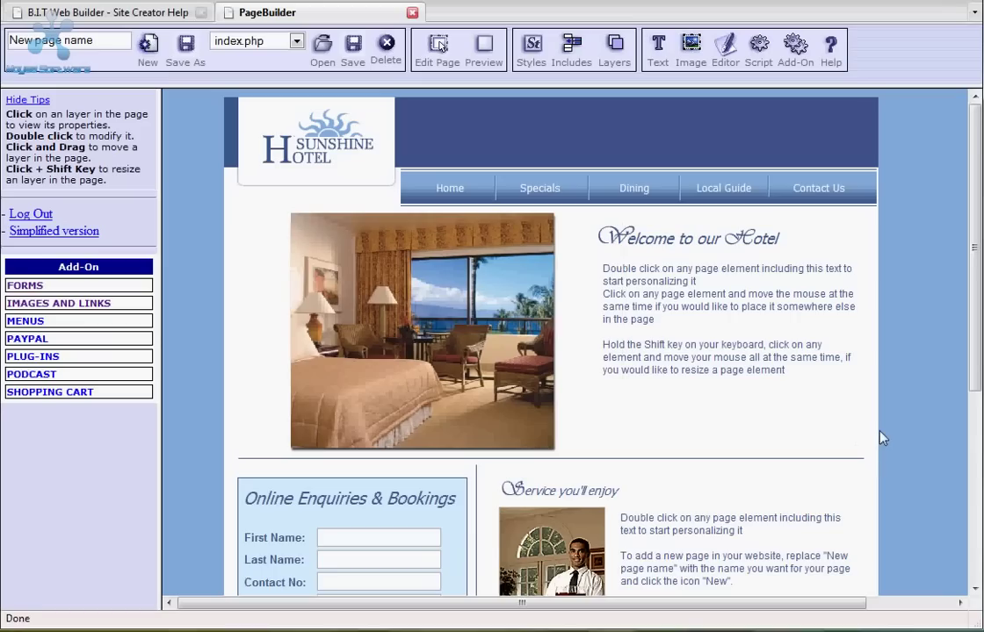